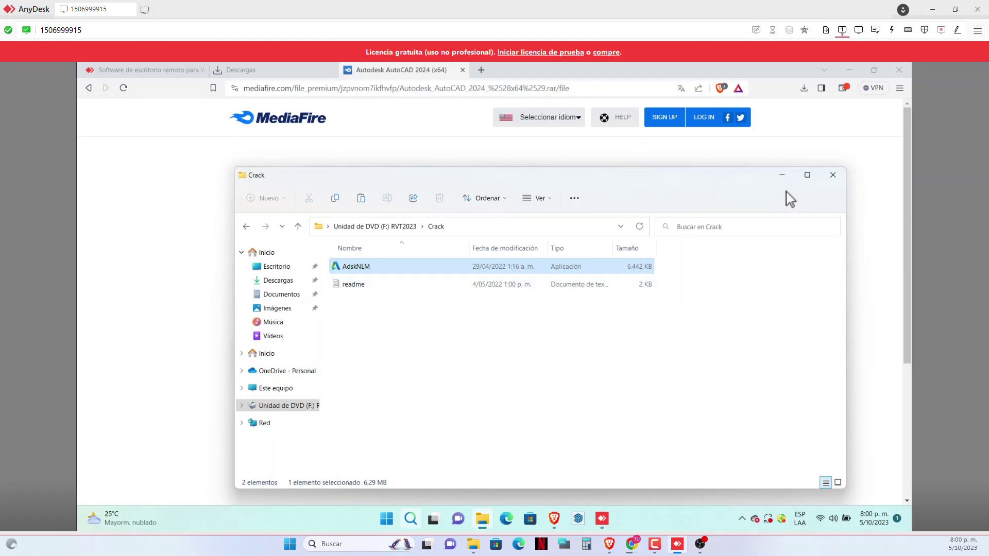
Minimize the Crack folder window and the browser, and try to open Windows search from the desktop
left_click(782, 175)
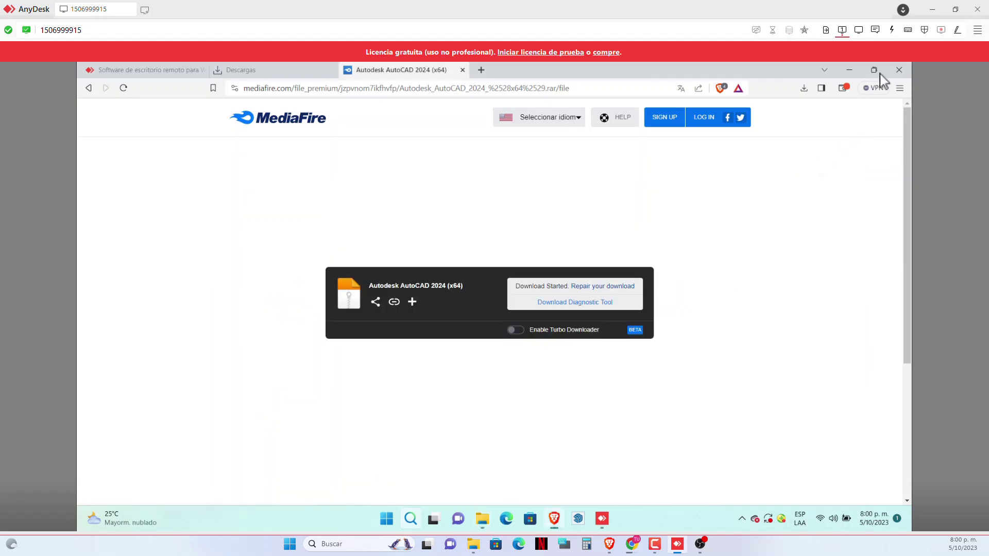
left_click(849, 71)
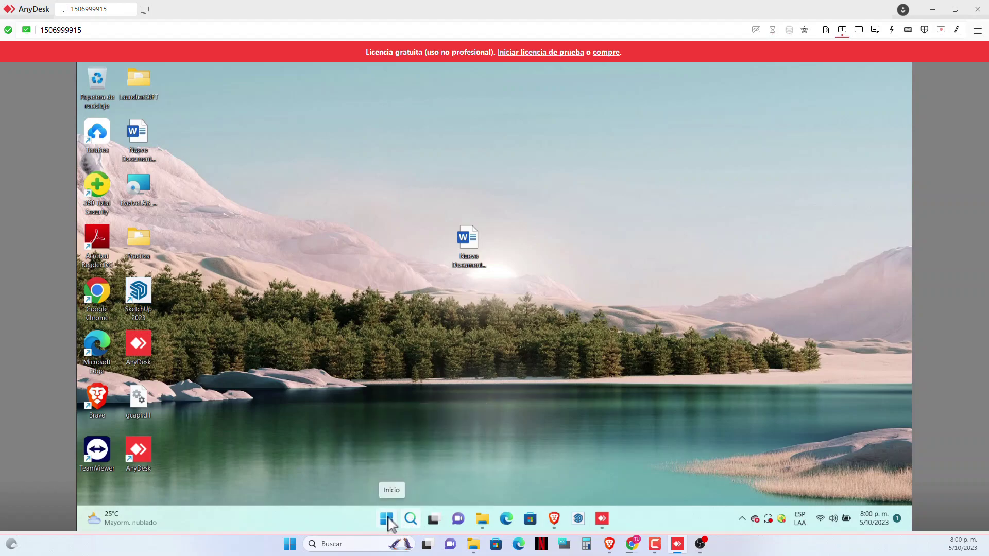
mouse_move(410, 521)
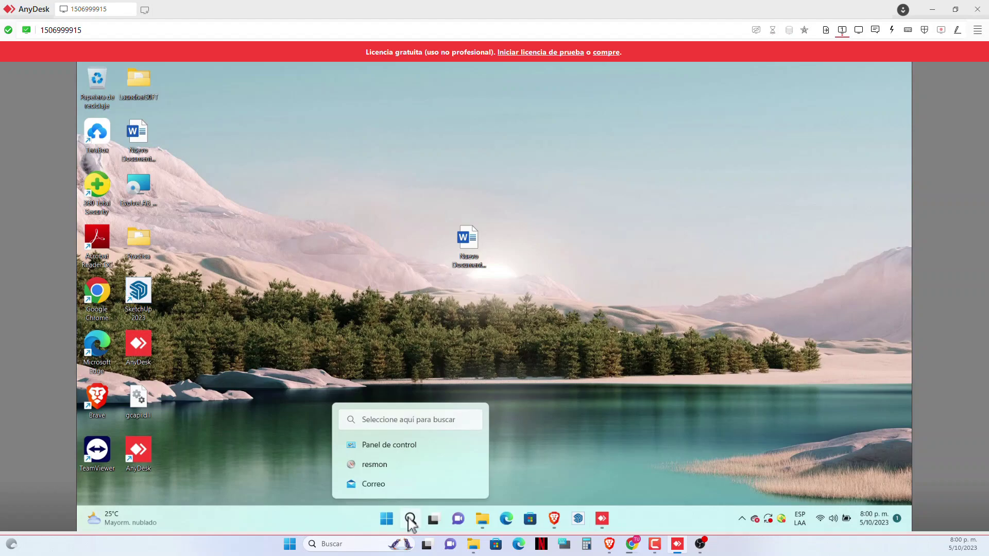
left_click(434, 420)
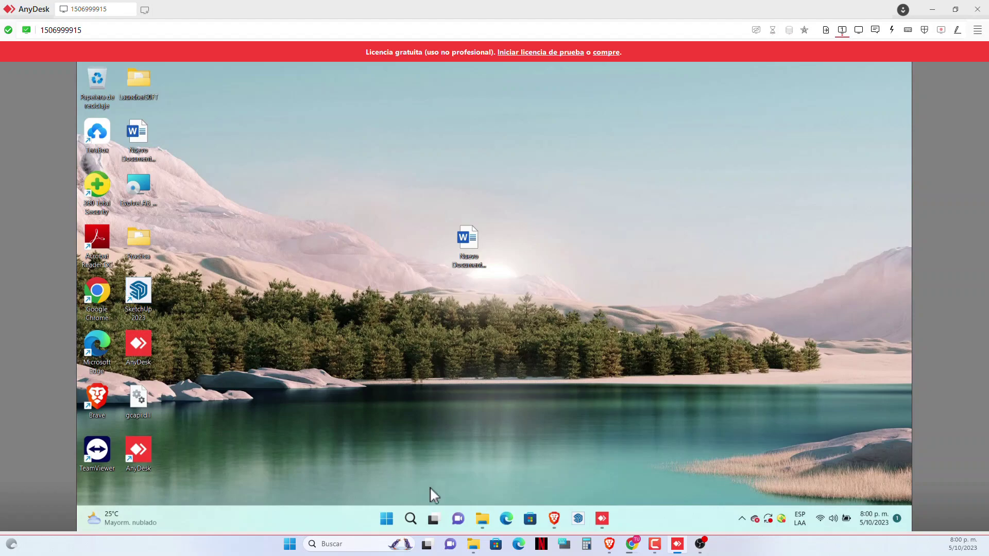
right_click(392, 526)
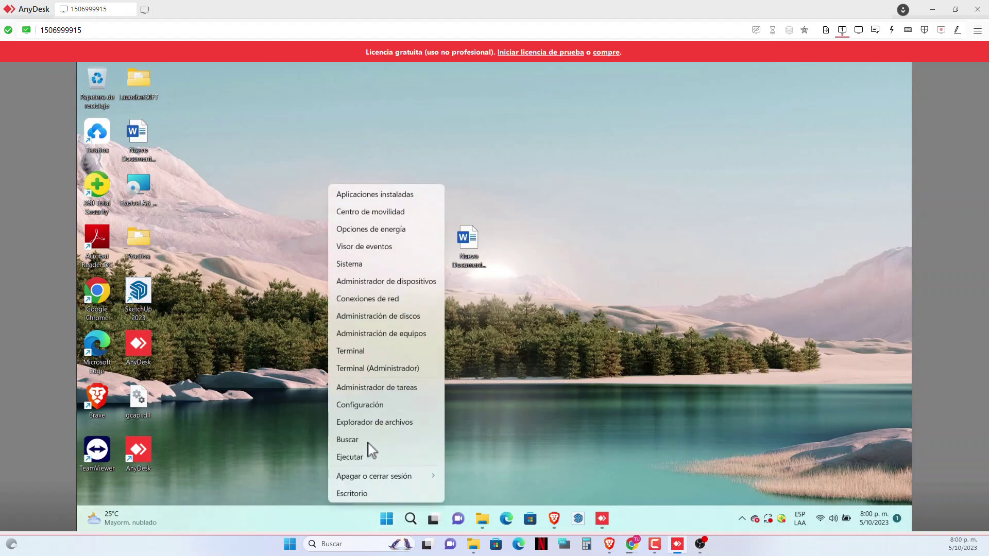
left_click(353, 438)
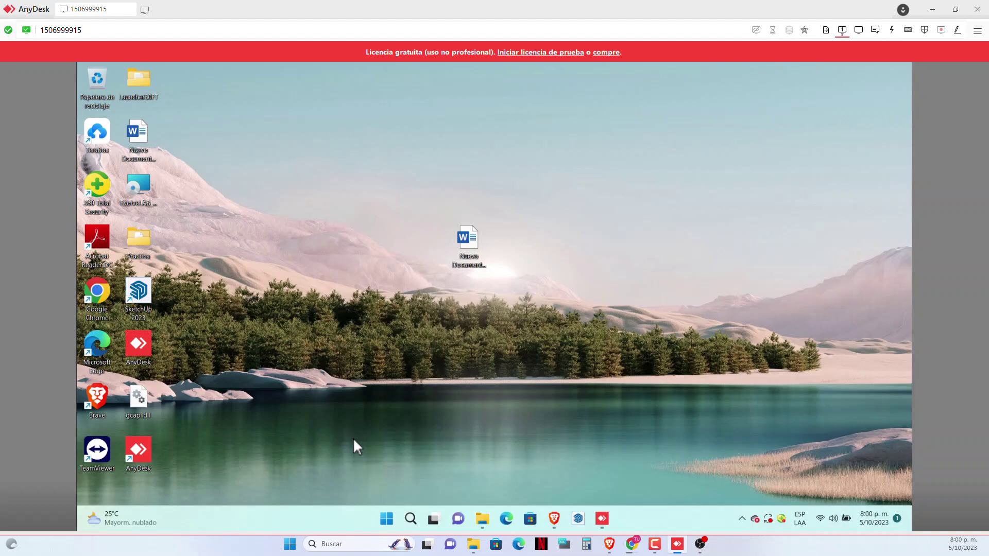
Check whether the Start menu and its search box respond, and close the Start menu again
right_click(386, 519)
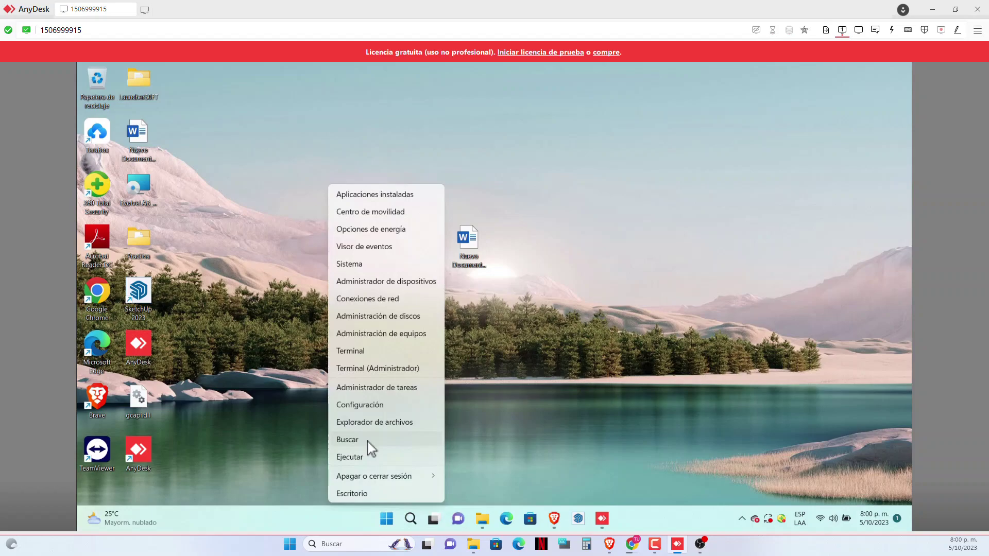
mouse_move(392, 475)
left_click(411, 494)
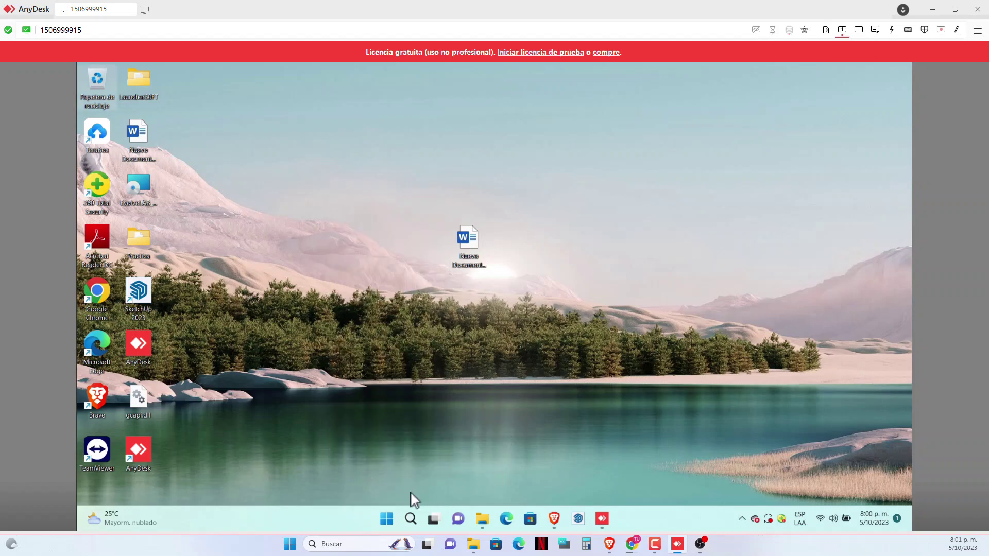
left_click(390, 523)
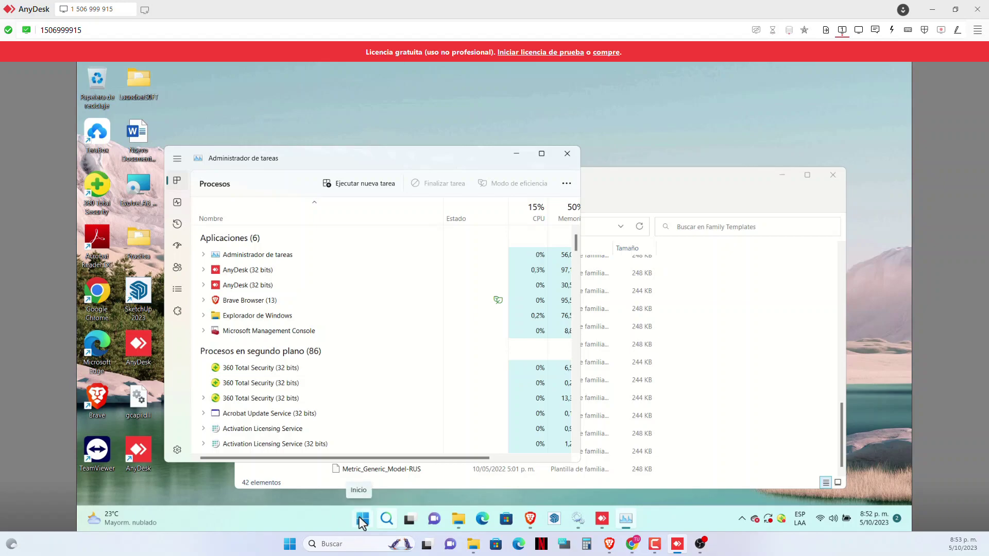
left_click(360, 519)
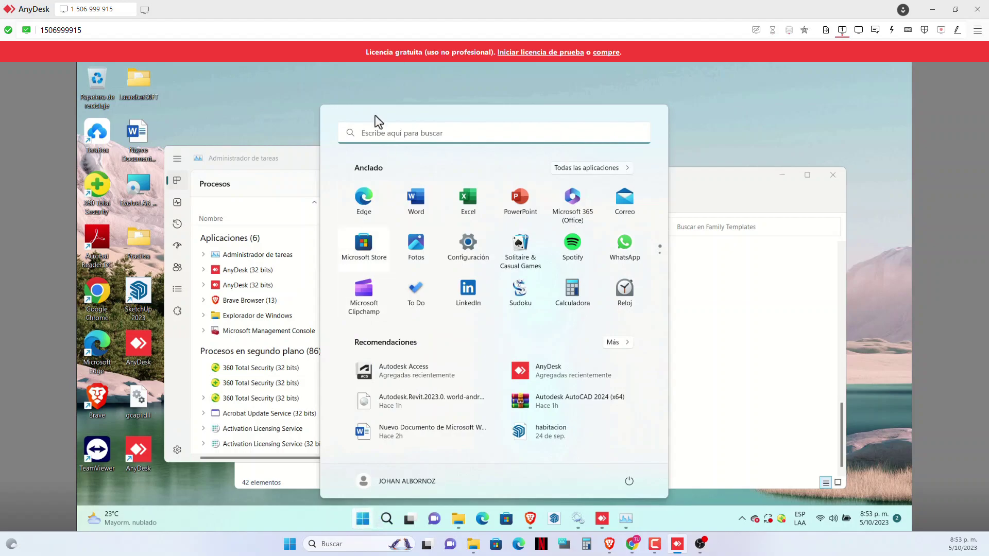
key("Escape")
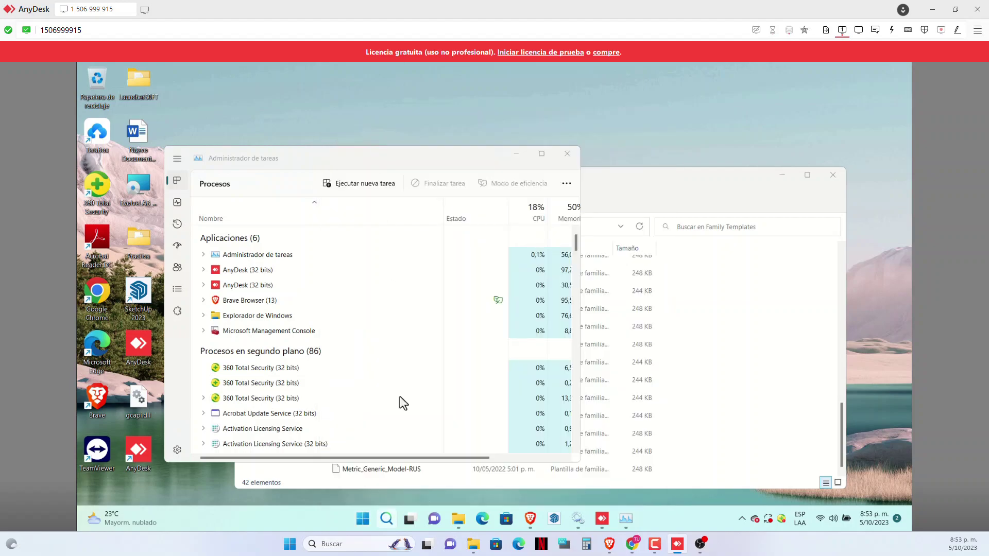
left_click(360, 521)
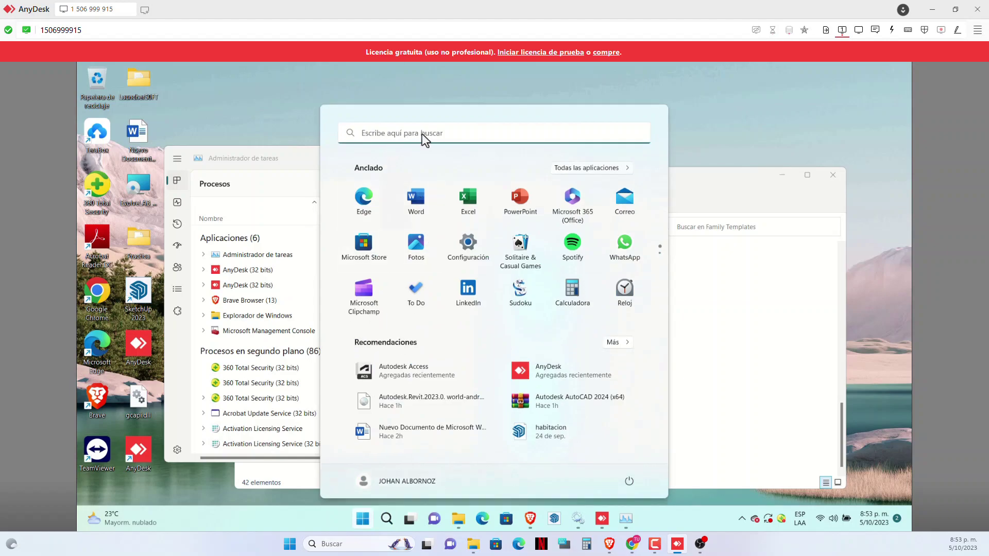
key("Escape")
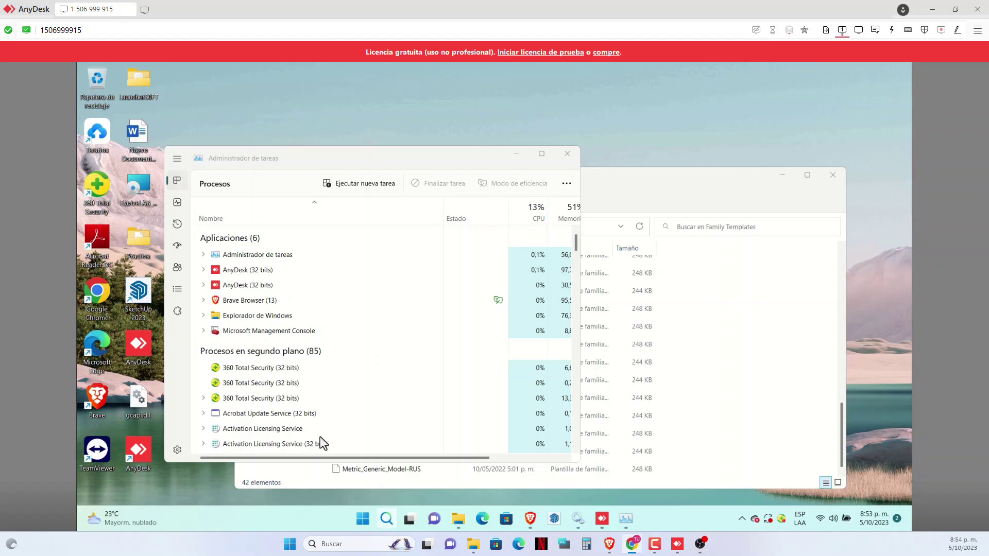
End the Explorador de Windows task in Task Manager
left_click(633, 521)
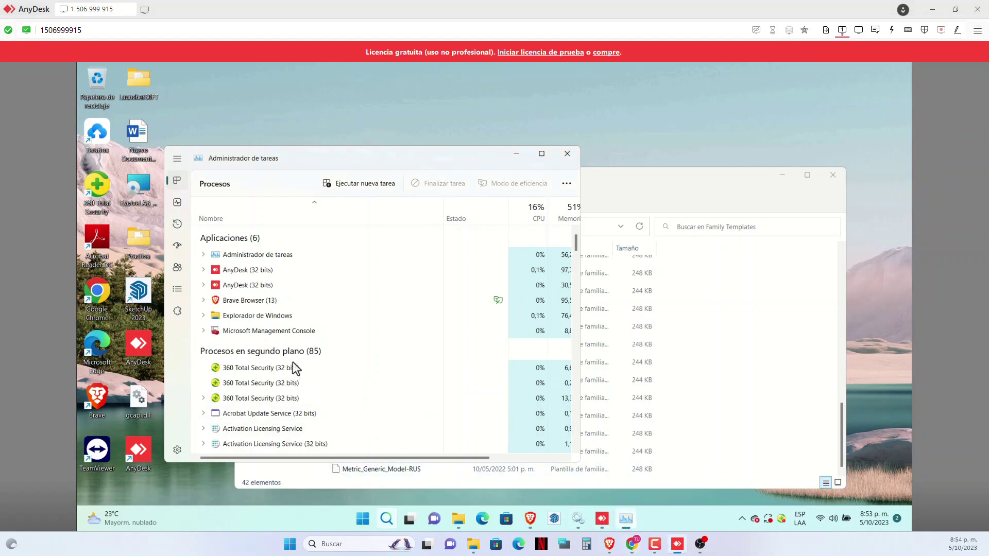
left_click(239, 316)
right_click(251, 316)
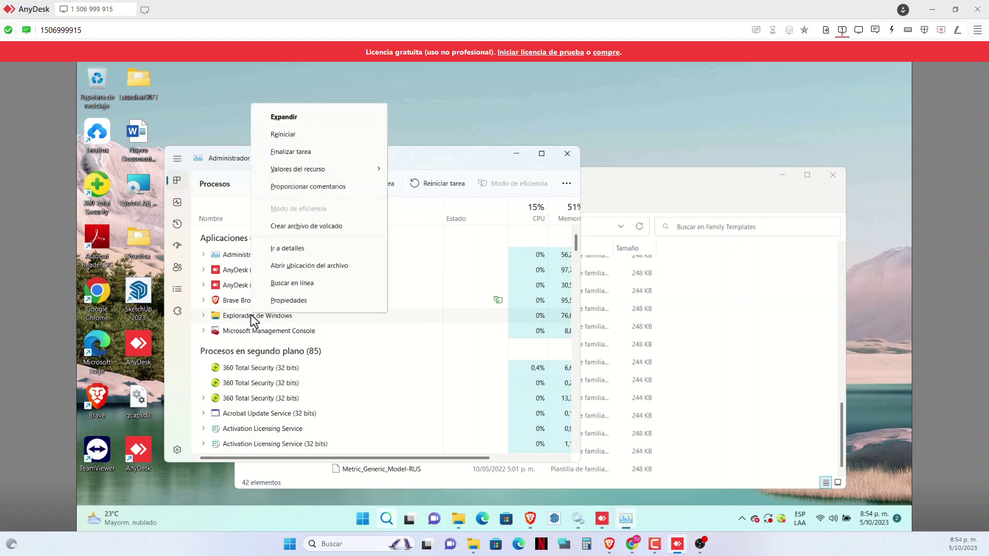
left_click(292, 151)
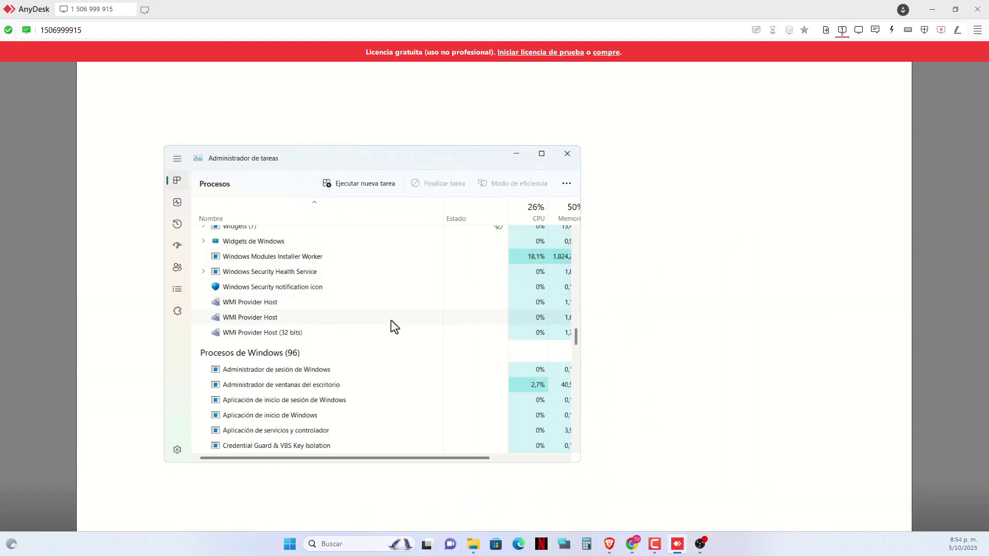
Run explorer.exe as a new task to restart the Windows shell
left_click(359, 182)
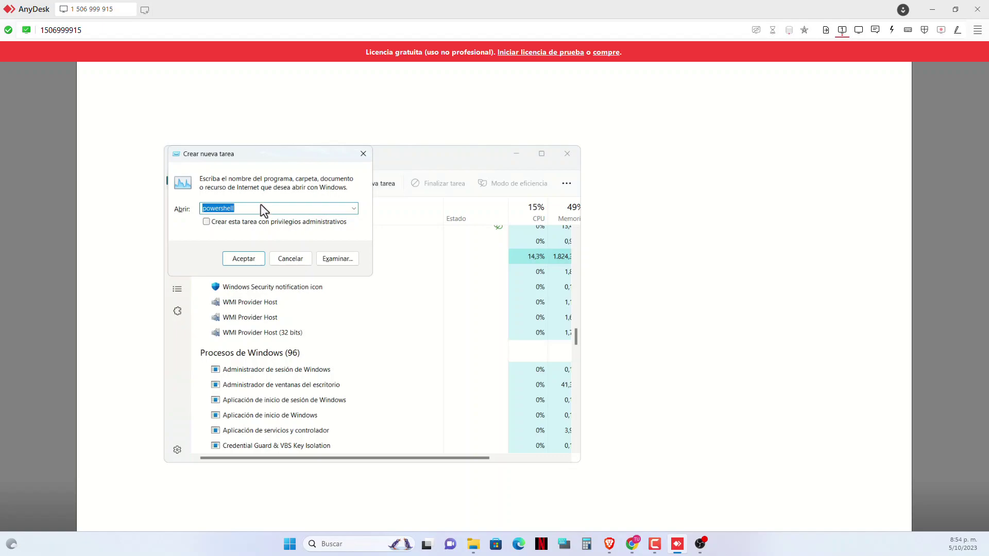
type("explorer.exe")
key("Return")
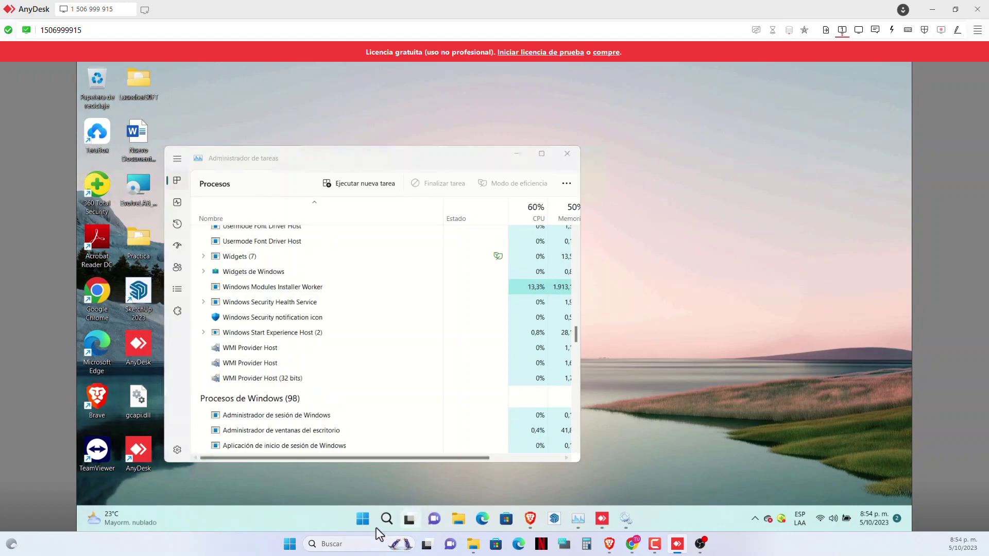
Check that Windows search opens after the shell restart
left_click(387, 519)
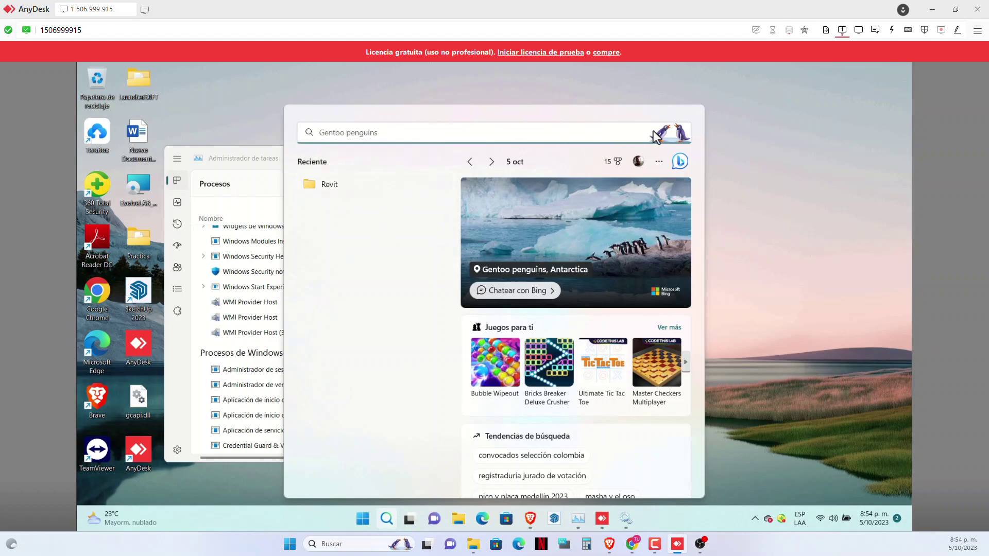
left_click(775, 134)
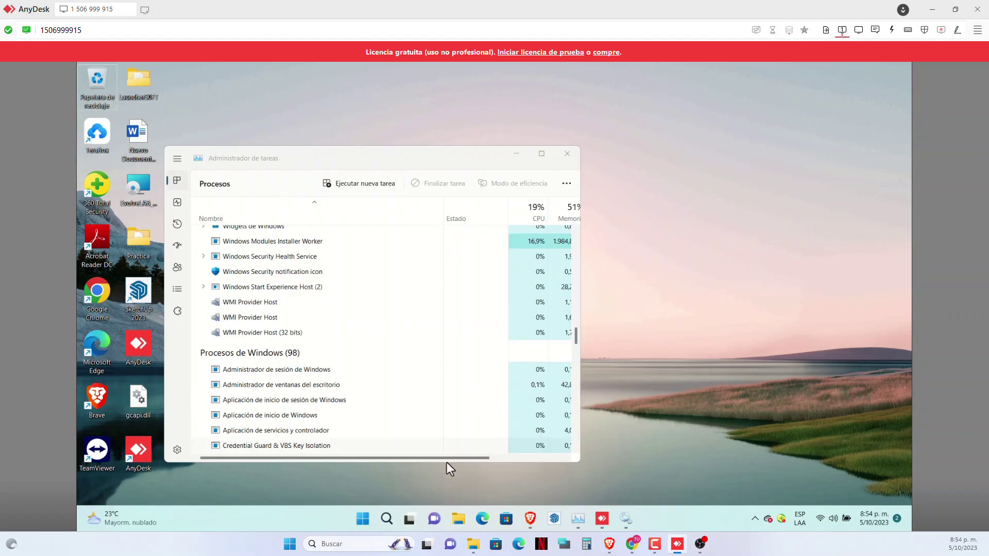
left_click(383, 525)
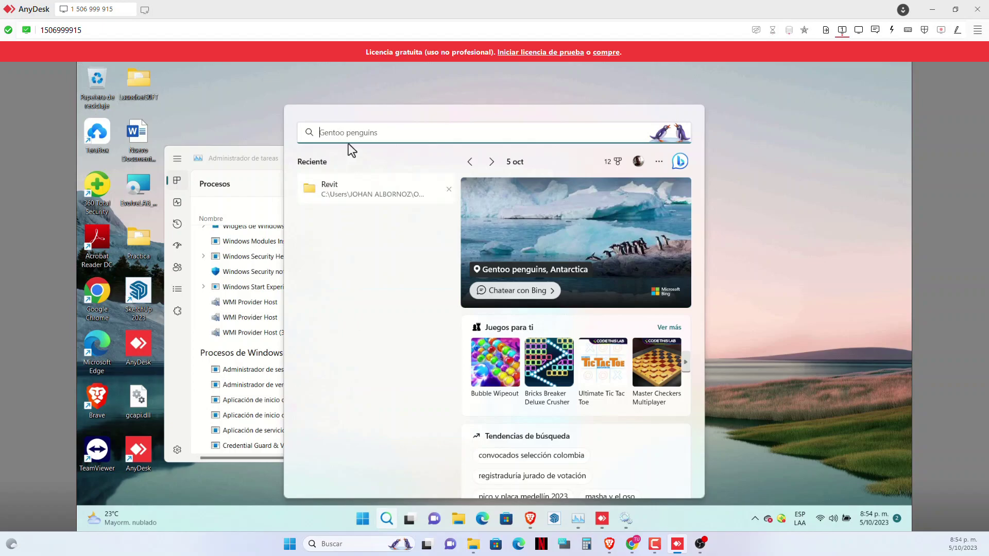
Search Windows for revit, review the application, general and document results, and leave the search
left_click(357, 516)
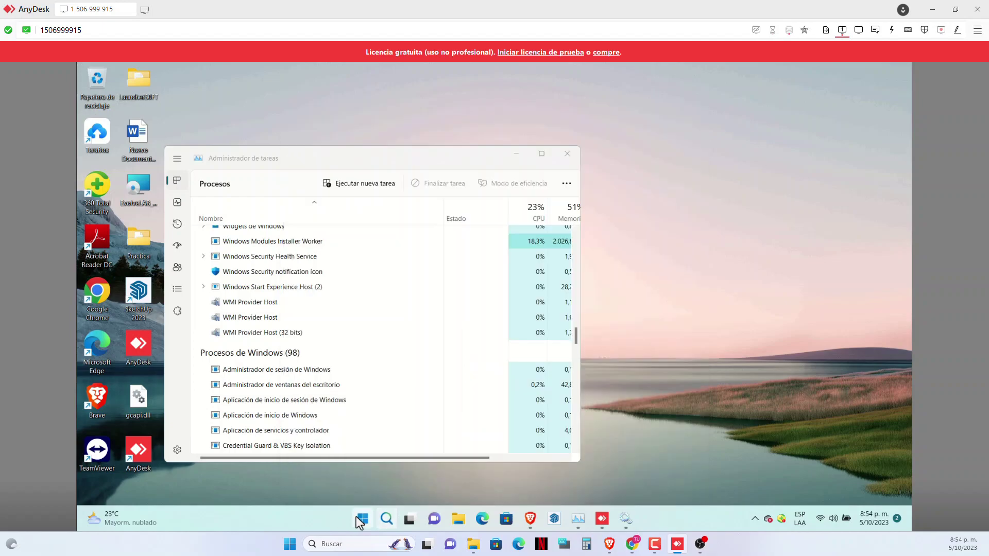
left_click(385, 137)
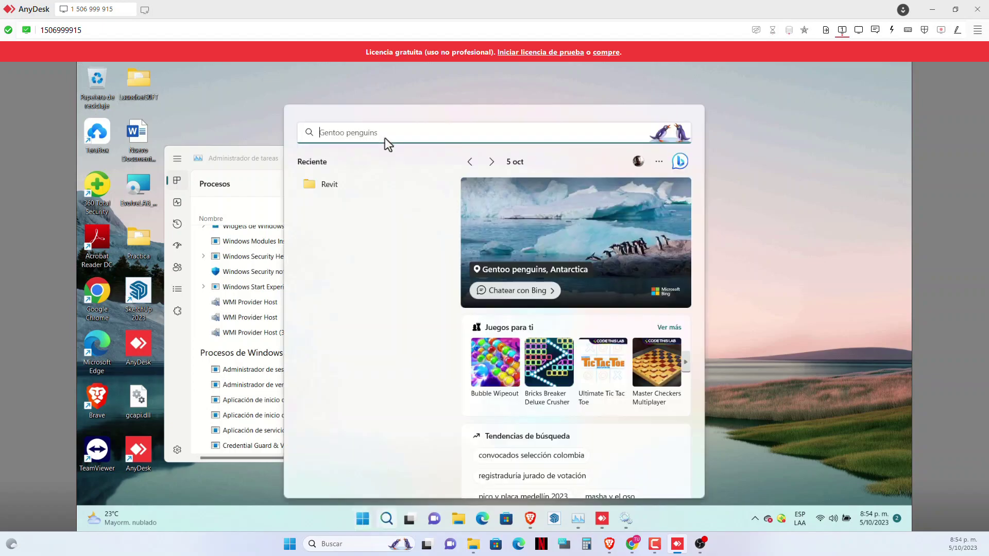
type("revir")
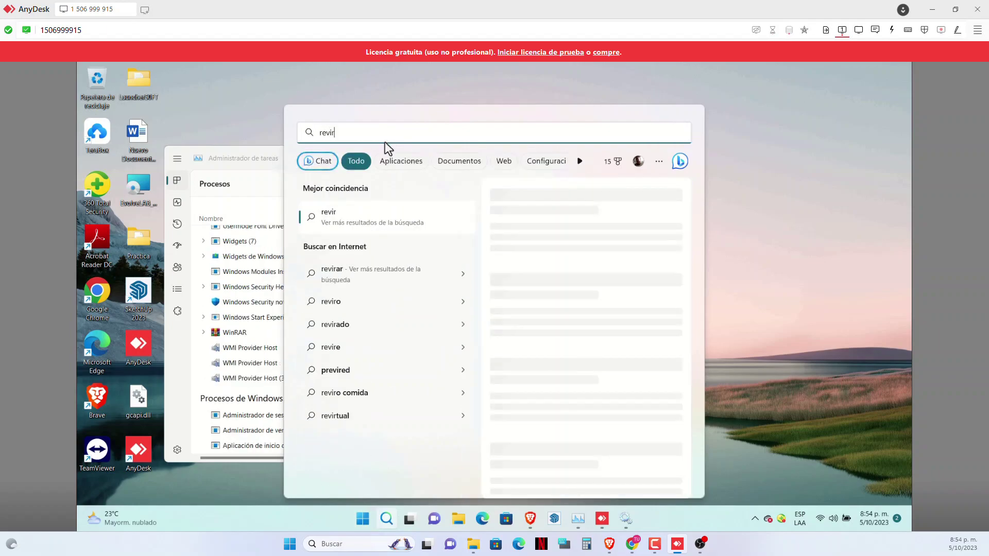
key("BackSpace")
type("t")
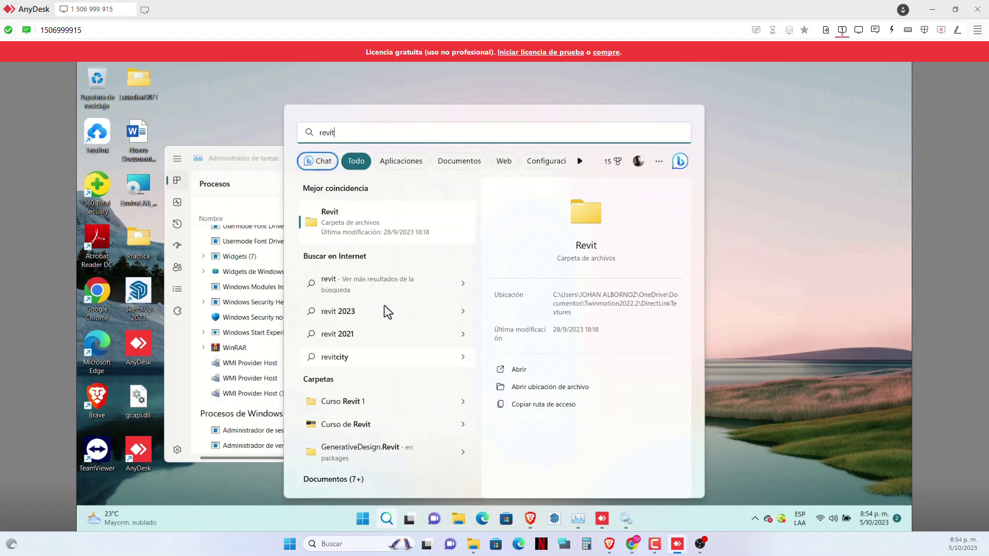
left_click(391, 162)
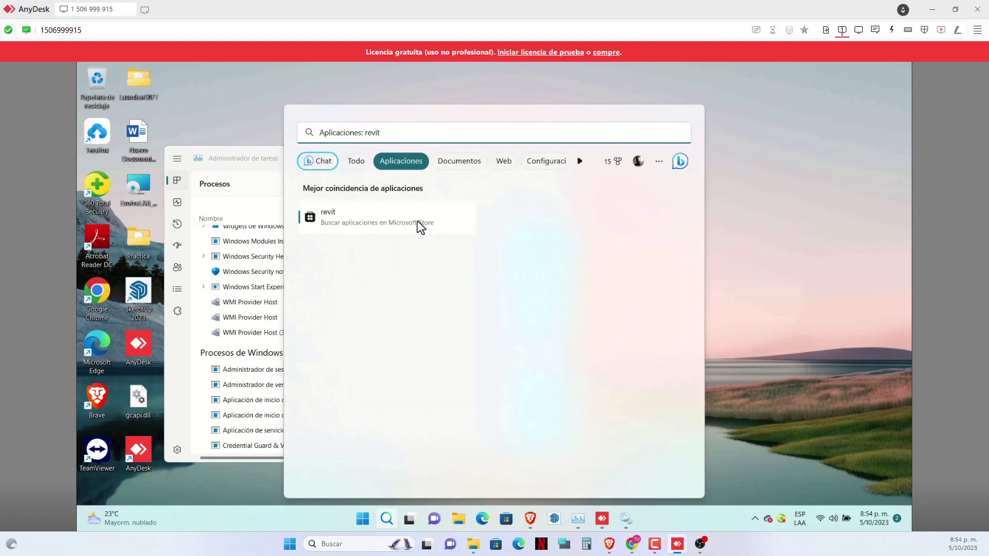
left_click(363, 164)
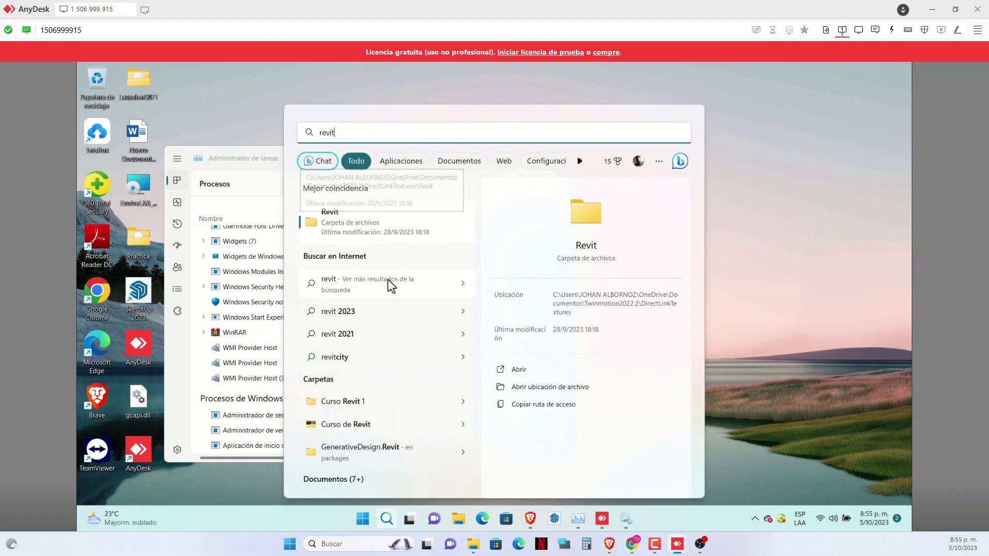
left_click(360, 480)
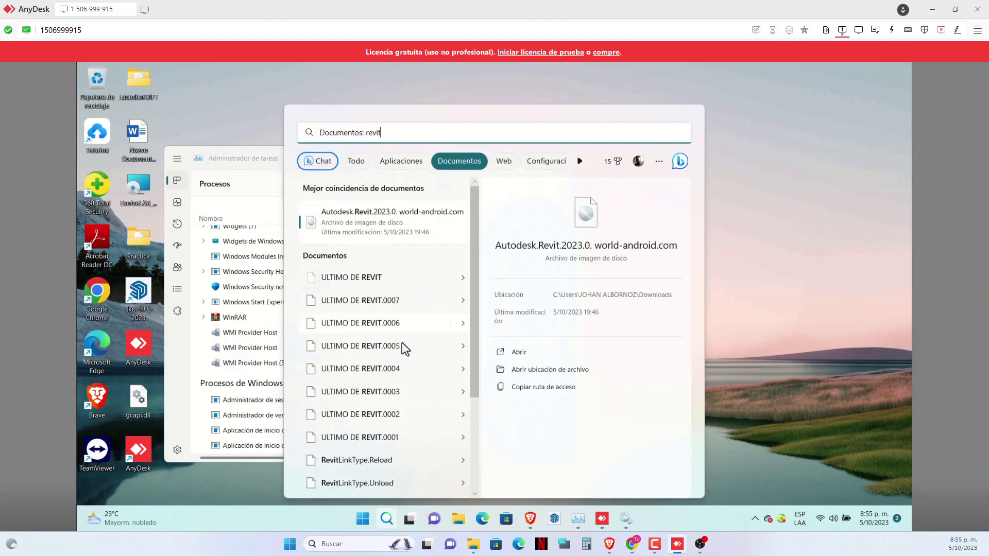
scroll(404, 347, "down", 3)
scroll(415, 407, "up", 5)
left_click(263, 170)
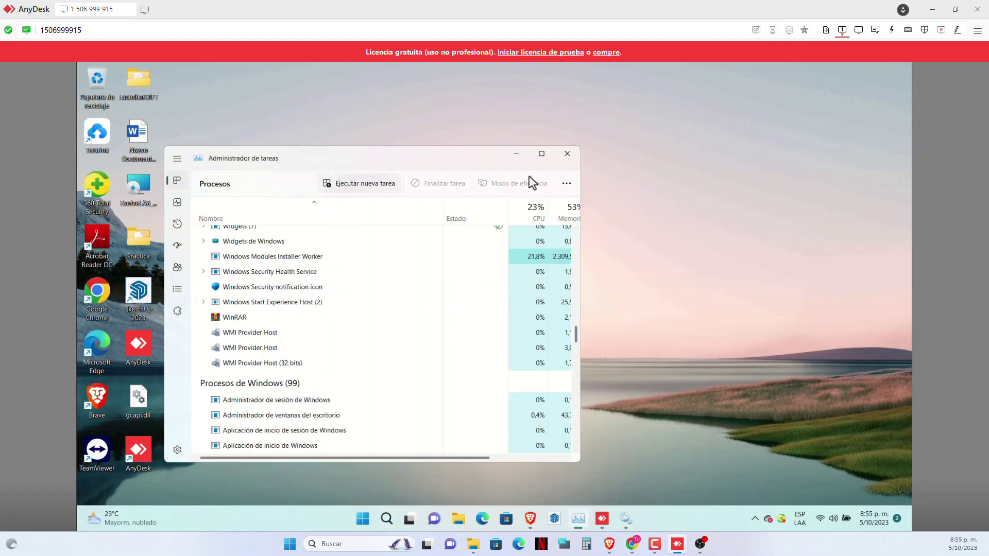
Close Task Manager and the Services window
left_click(567, 156)
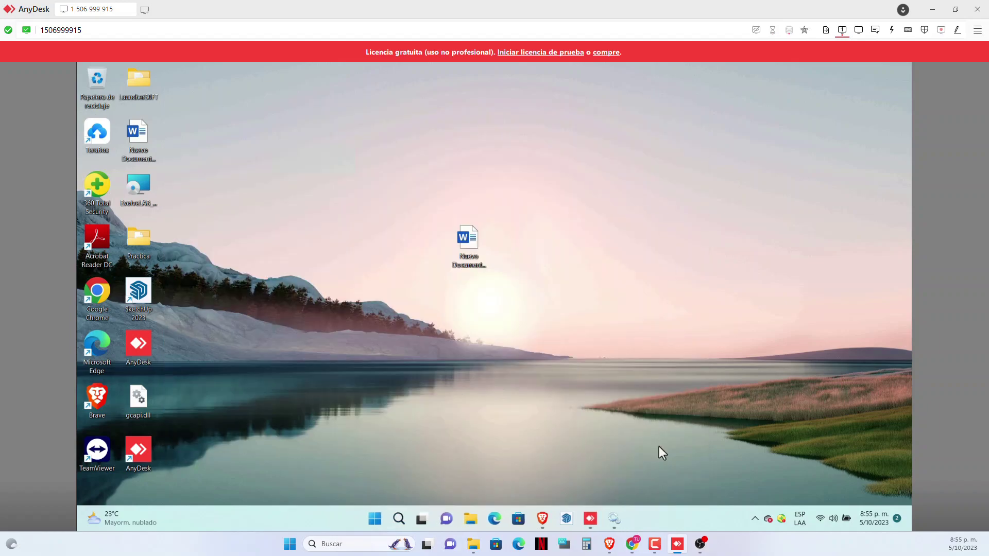
left_click(614, 520)
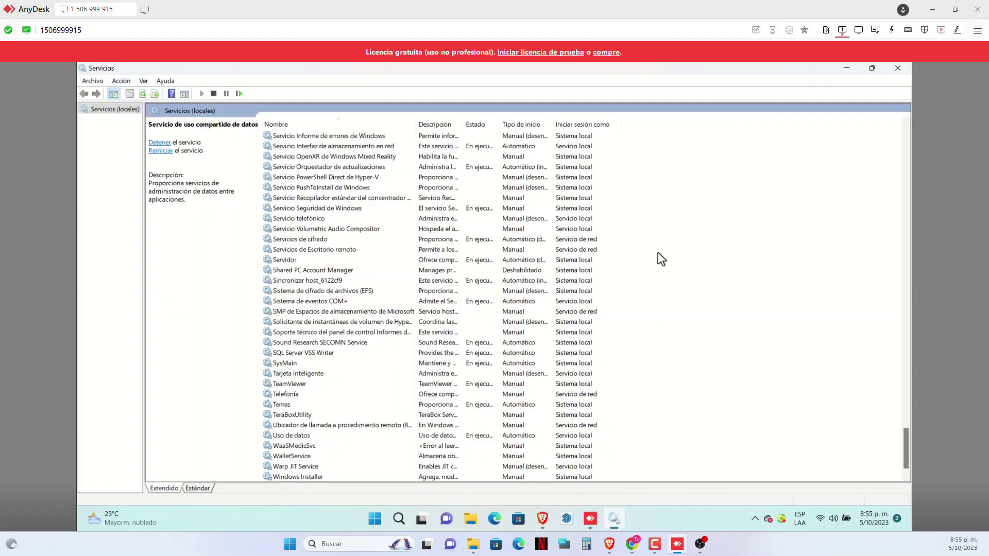
left_click(898, 69)
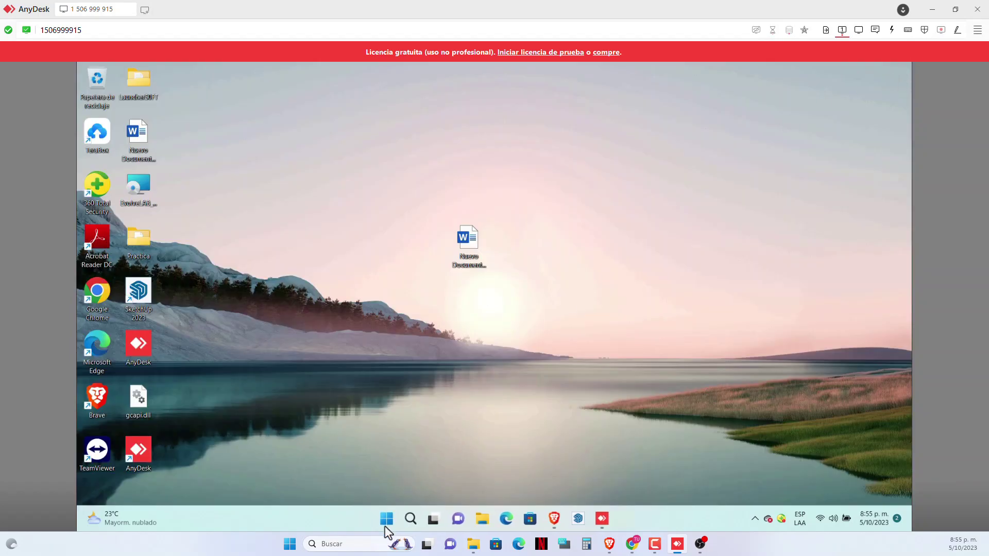
Search Windows from Start for revit and refine the search to revit 2023
left_click(386, 521)
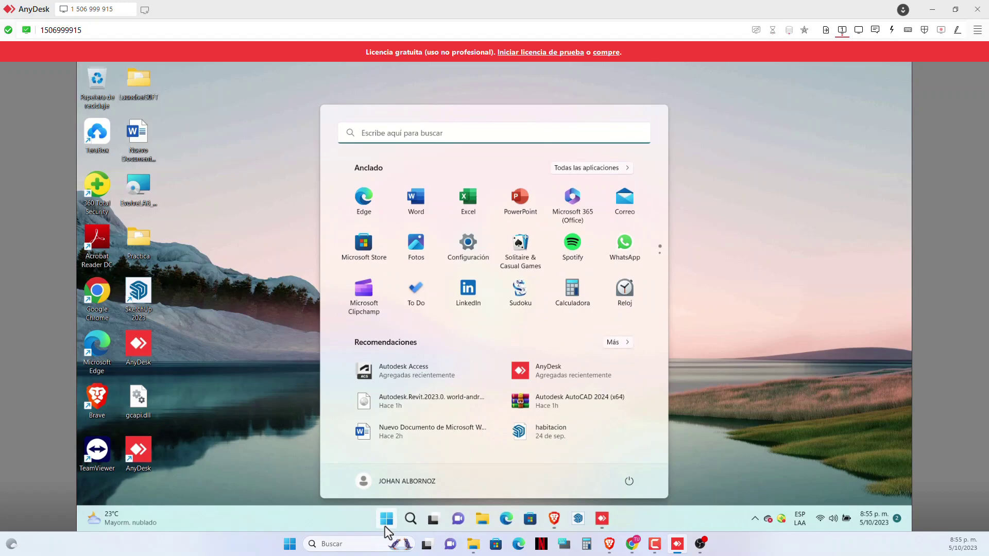
left_click(415, 134)
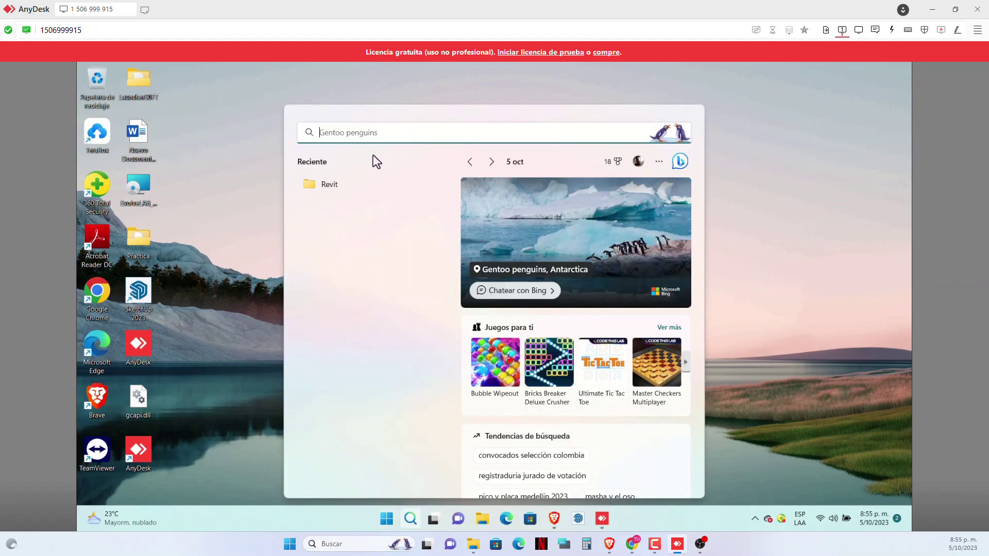
type("revir")
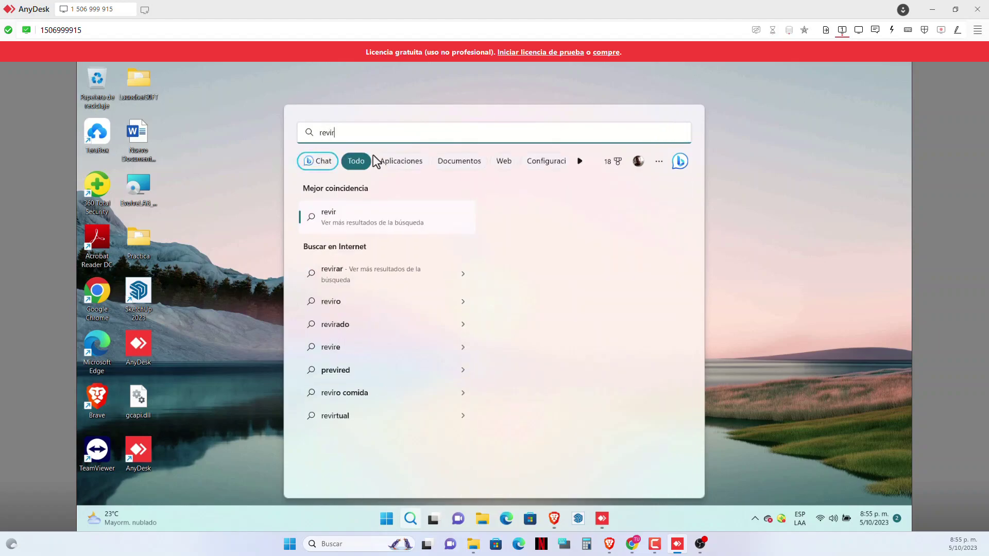
key("BackSpace")
type("t")
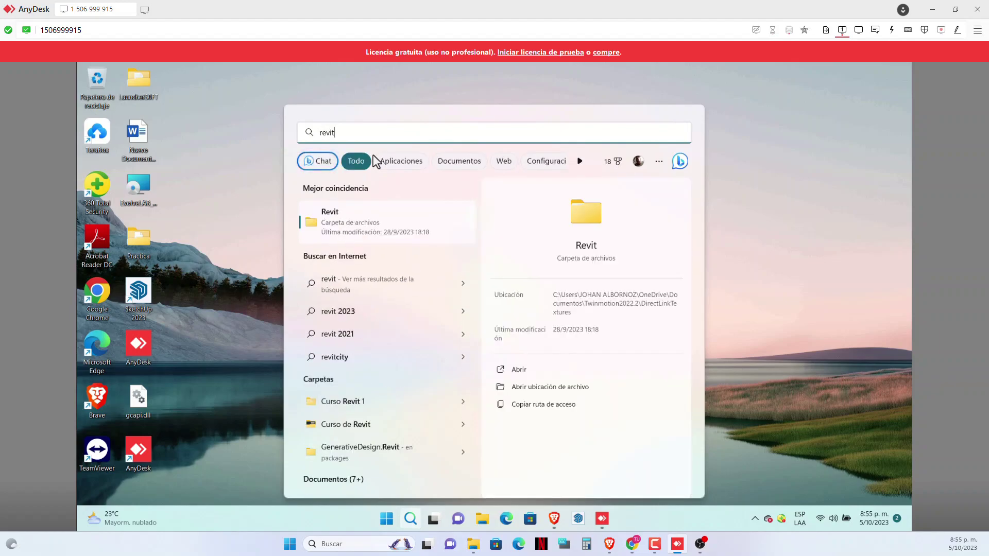
key("Down")
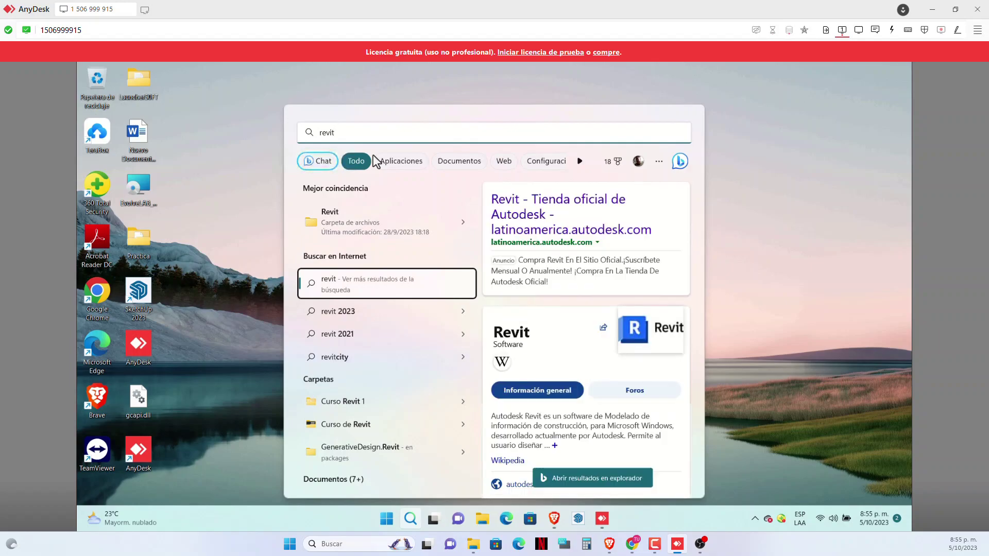
type("2023")
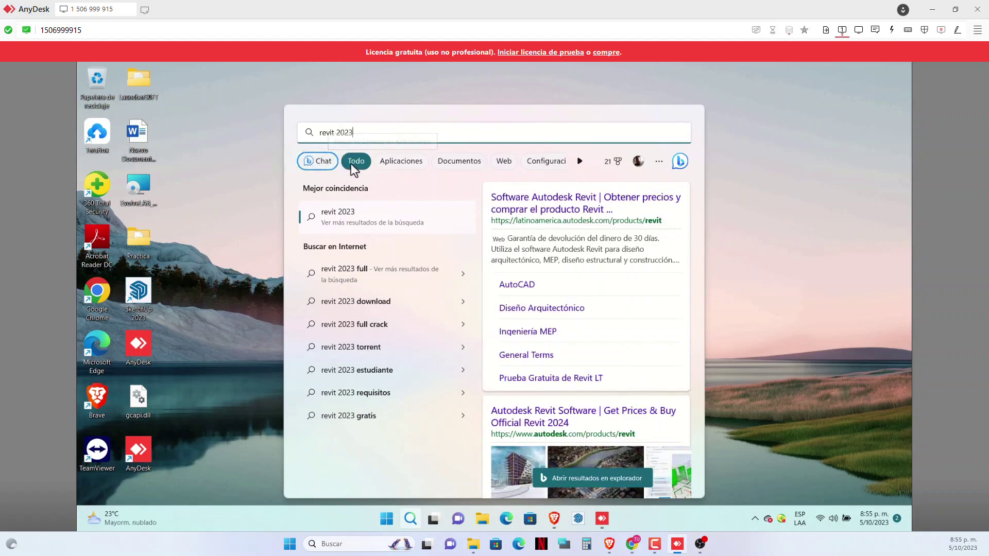
Review the revit 2023 results for applications, documents, photos and folders, and return from the search to Start
left_click(389, 160)
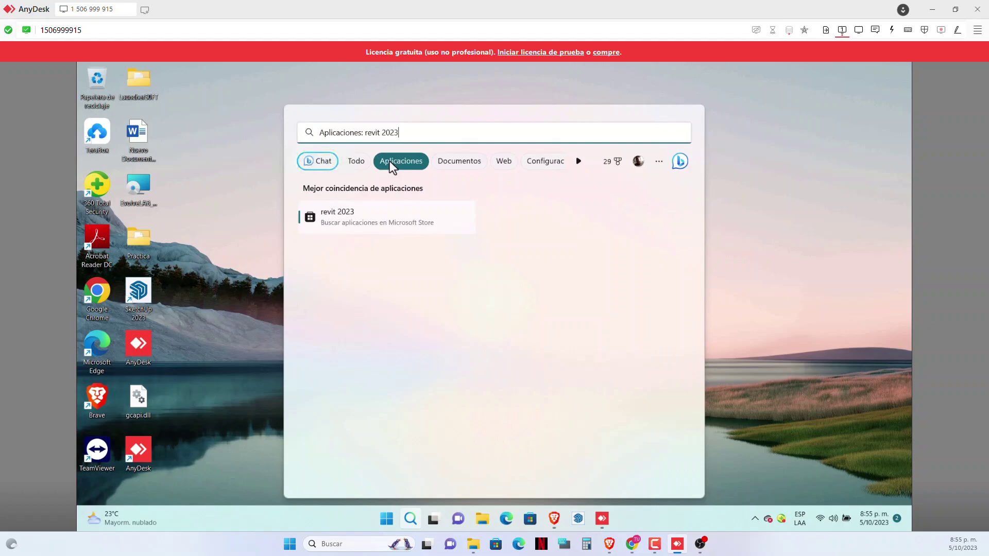
left_click(454, 161)
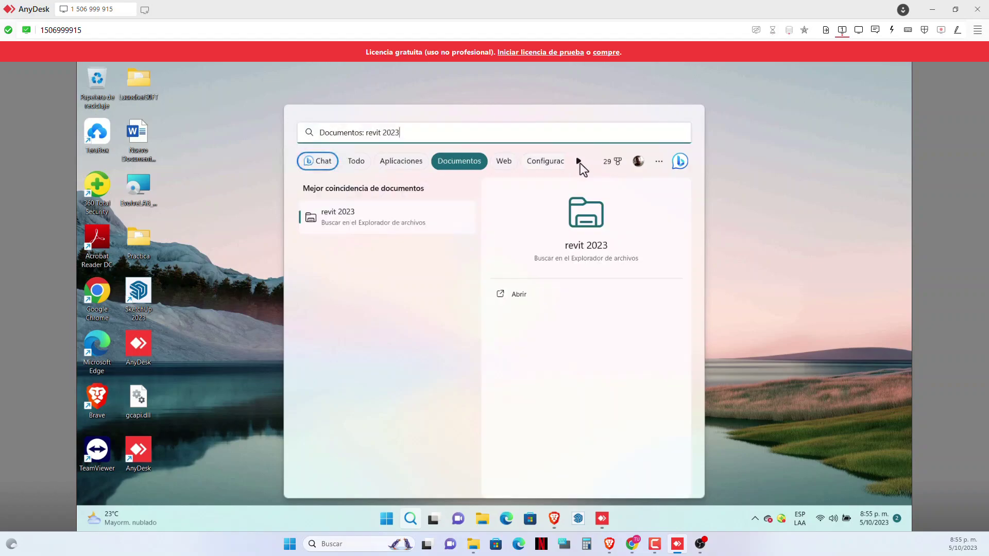
scroll(580, 162, "down", 2)
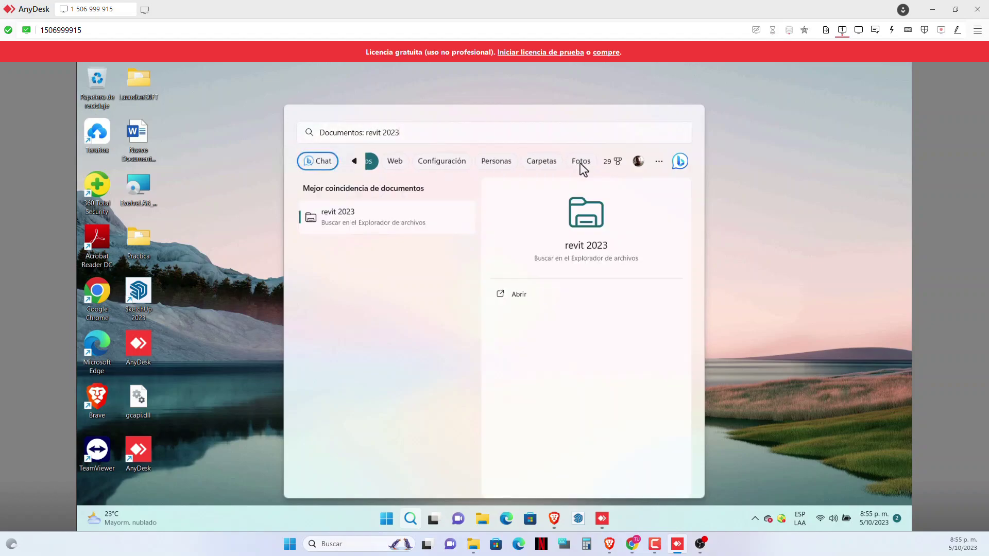
left_click(580, 162)
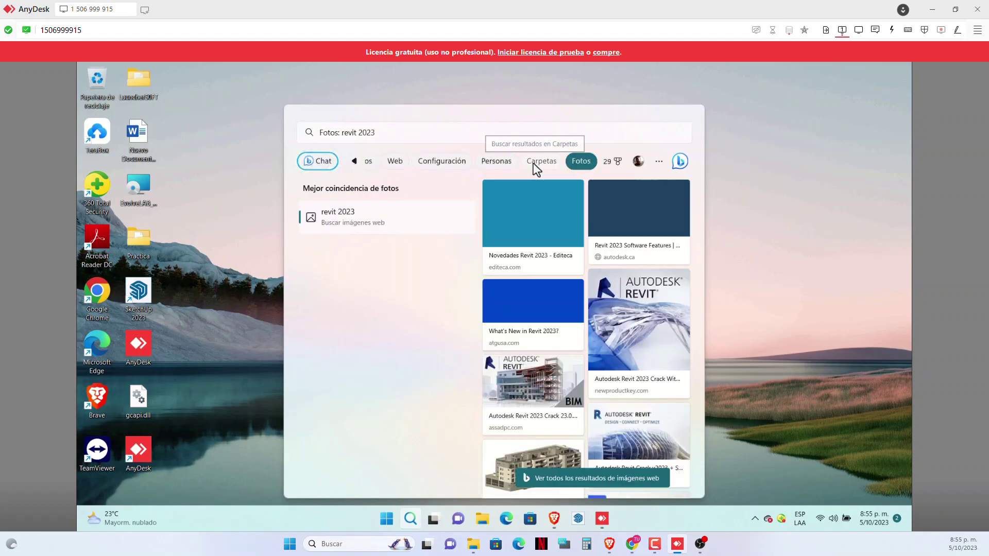
left_click(533, 163)
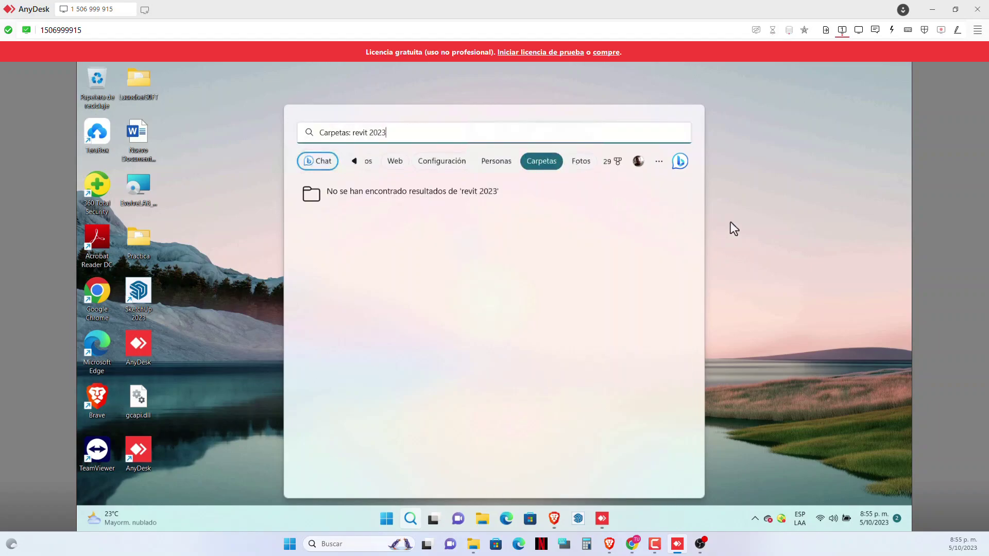
left_click(410, 519)
left_click(389, 527)
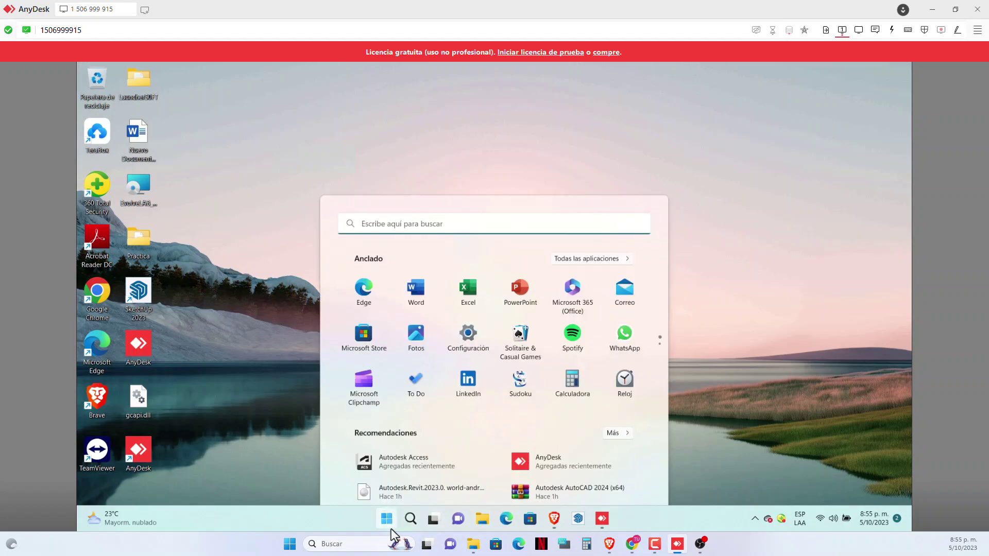